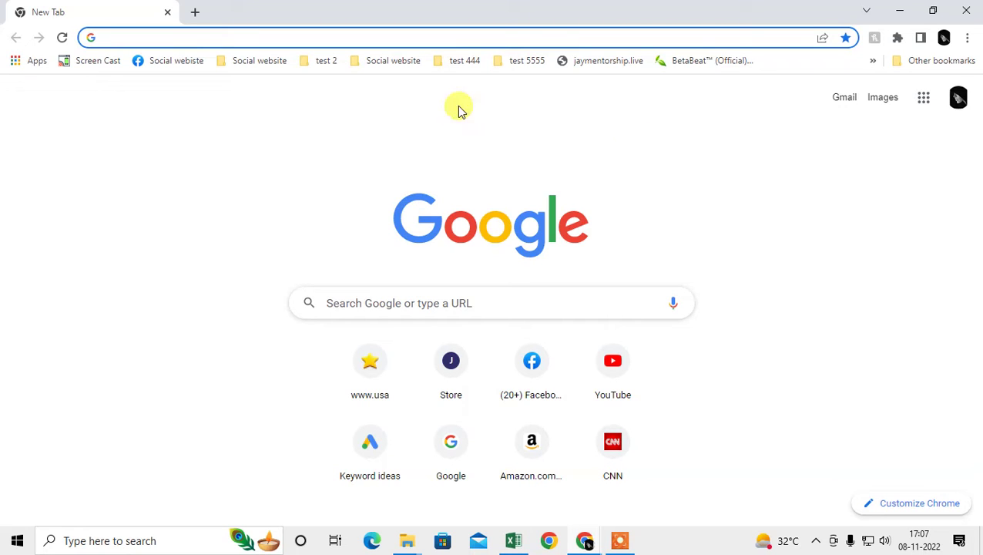
- Confirm on About Google Chrome that version 107.0.5304.88 is up to date, then swap to a new tab
left_click(968, 38)
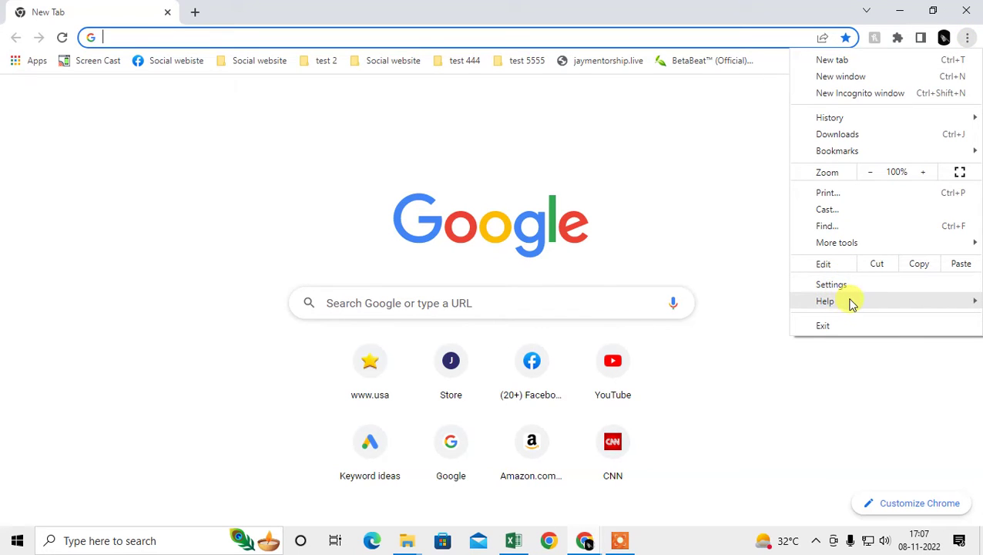
mouse_move(851, 304)
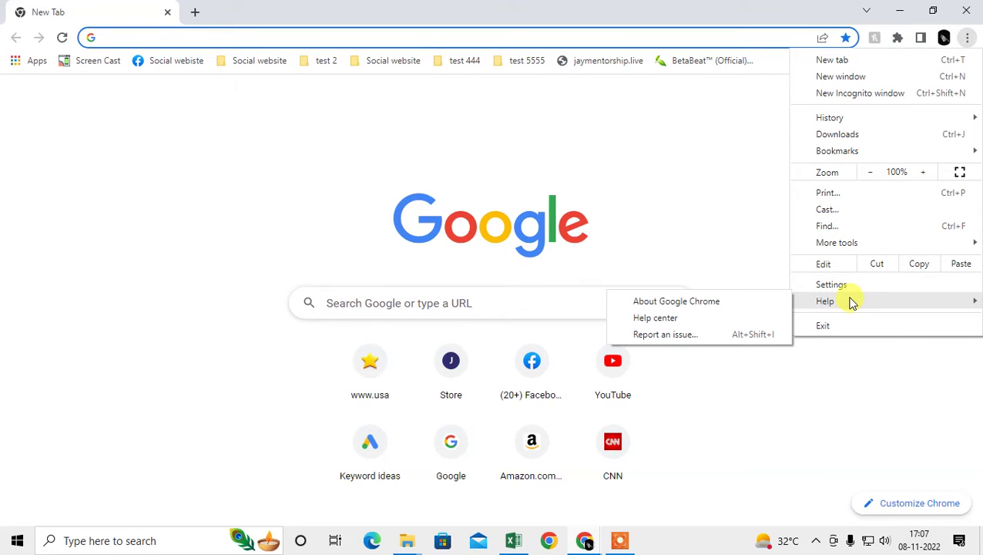
left_click(721, 301)
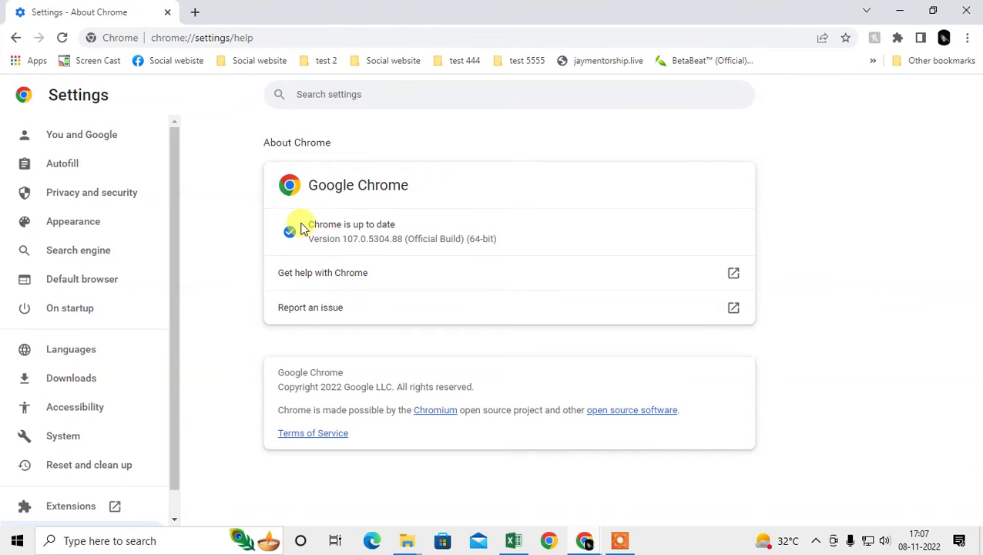
left_click_drag(305, 223, 398, 227)
left_click(303, 231)
left_click_drag(311, 223, 394, 224)
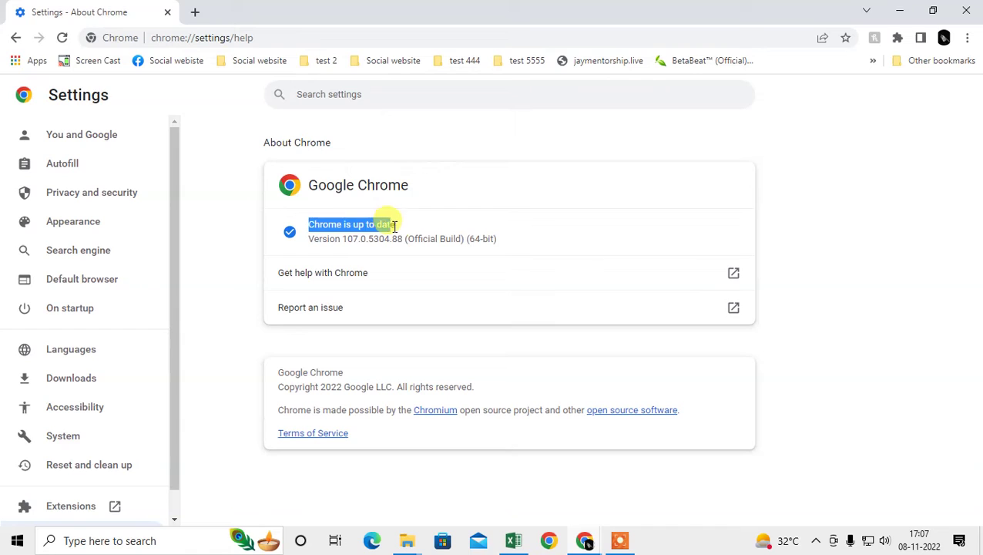
left_click(341, 235)
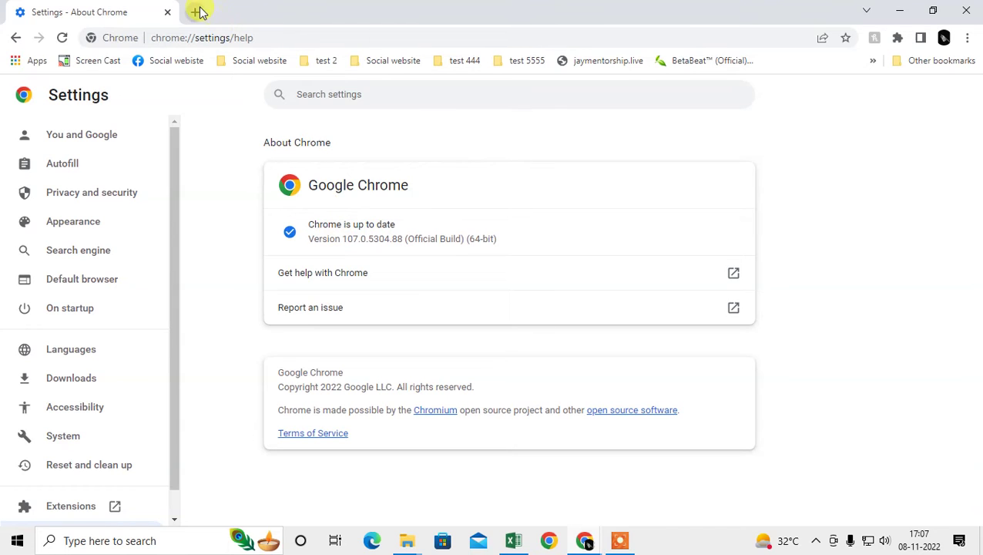
left_click(198, 11)
left_click(166, 12)
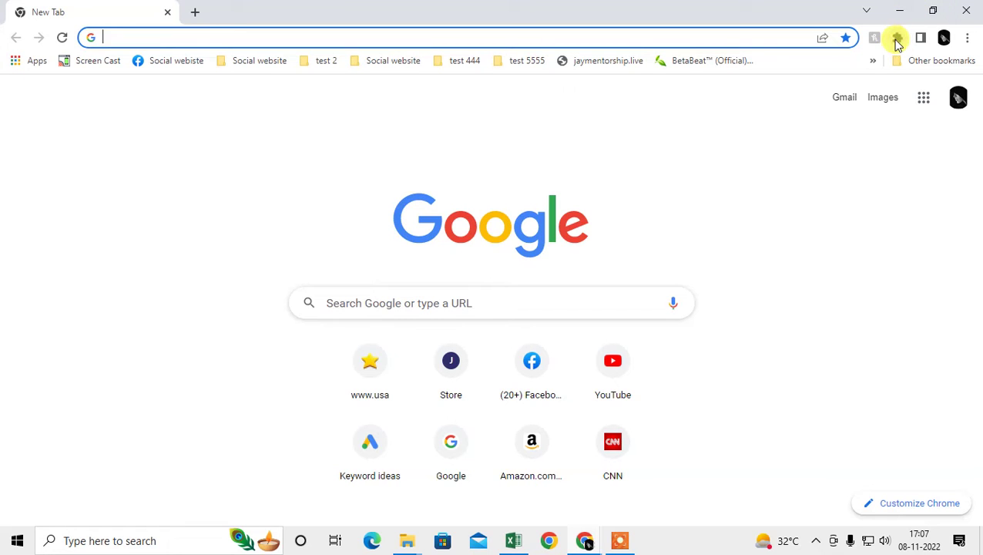
- On the Extensions page, switch Google Docs Offline off and back on
left_click(966, 37)
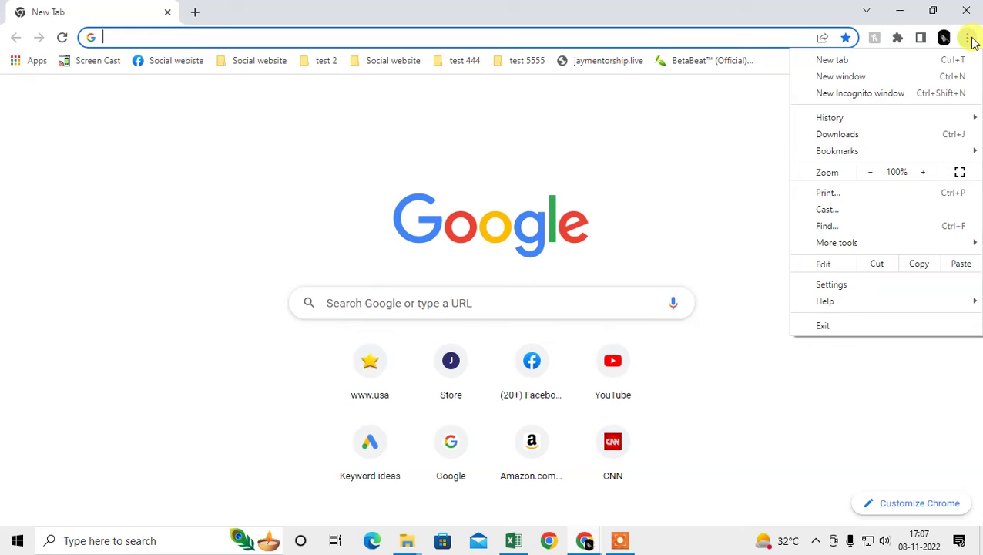
mouse_move(868, 245)
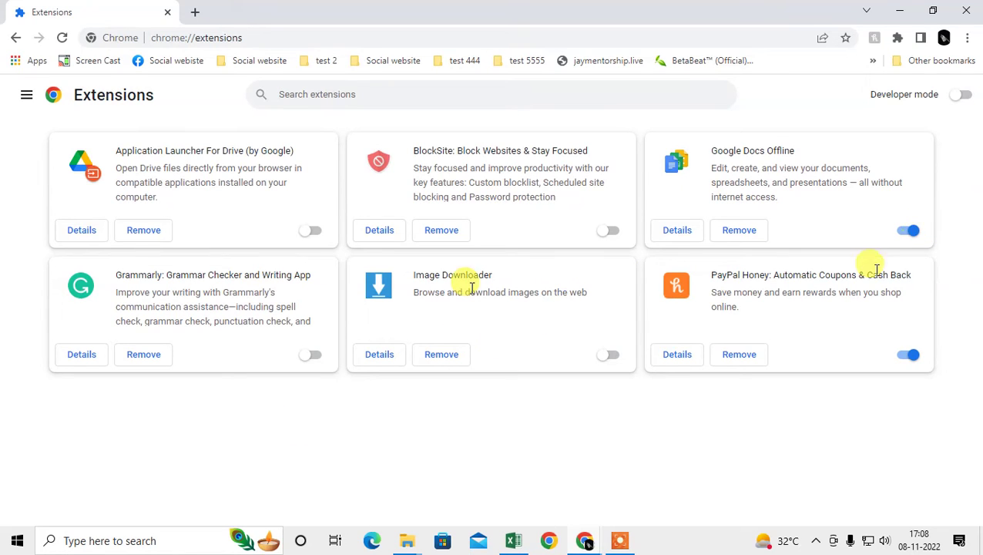
left_click(909, 231)
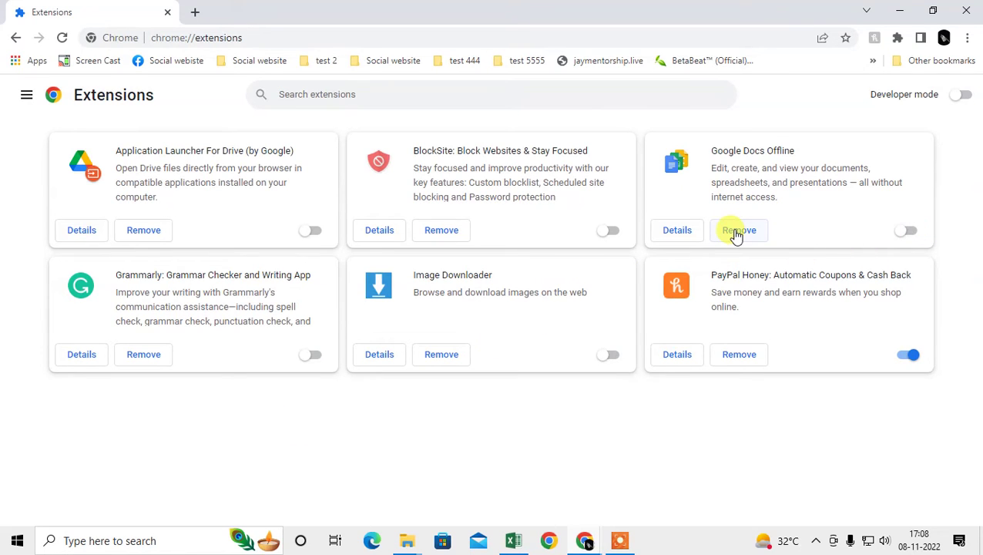
left_click(906, 231)
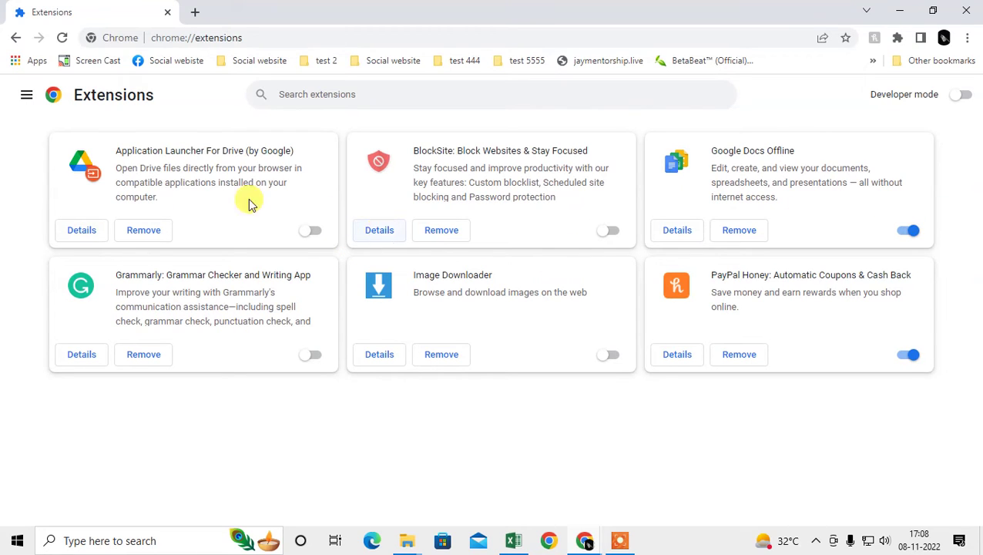
- Replace the Extensions tab with a new tab and open Chrome Settings
left_click(198, 13)
left_click(167, 12)
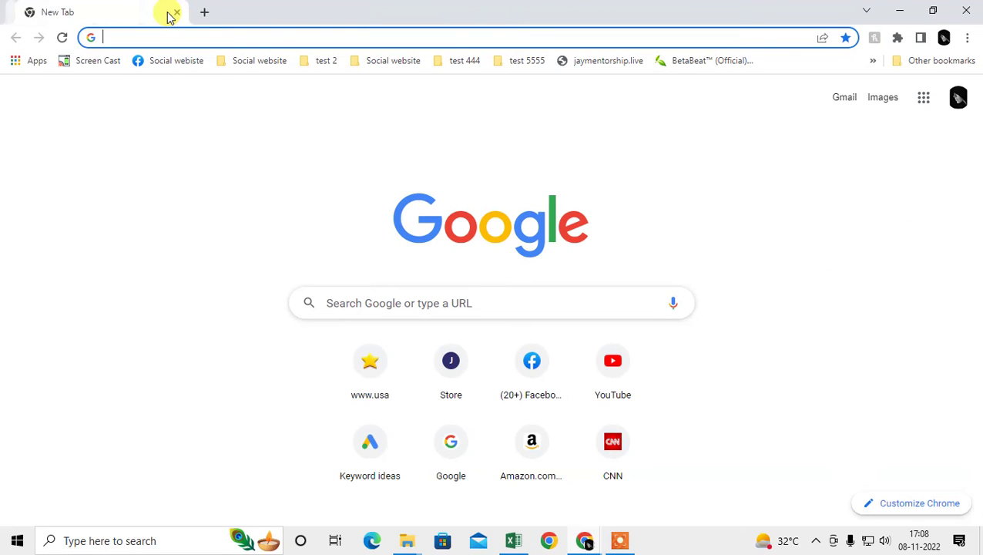
left_click(967, 38)
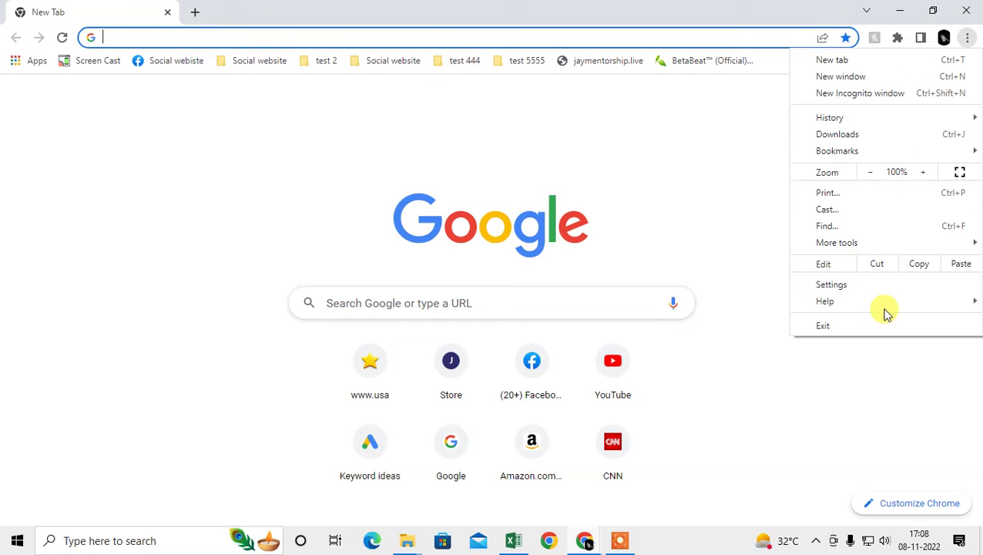
left_click(832, 284)
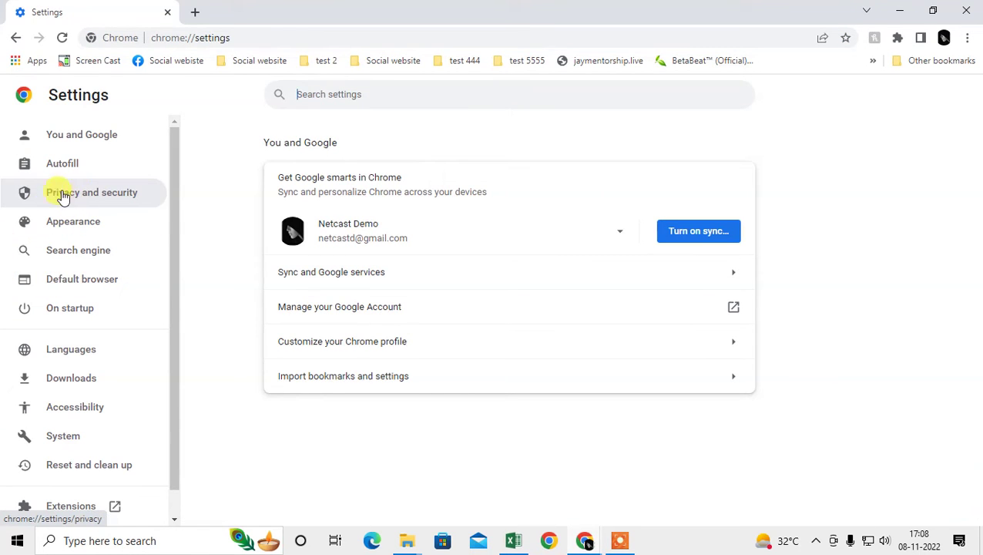
- Under Privacy and security > Site settings > Notifications, choose 'Don't allow sites to send notifications'
left_click(90, 201)
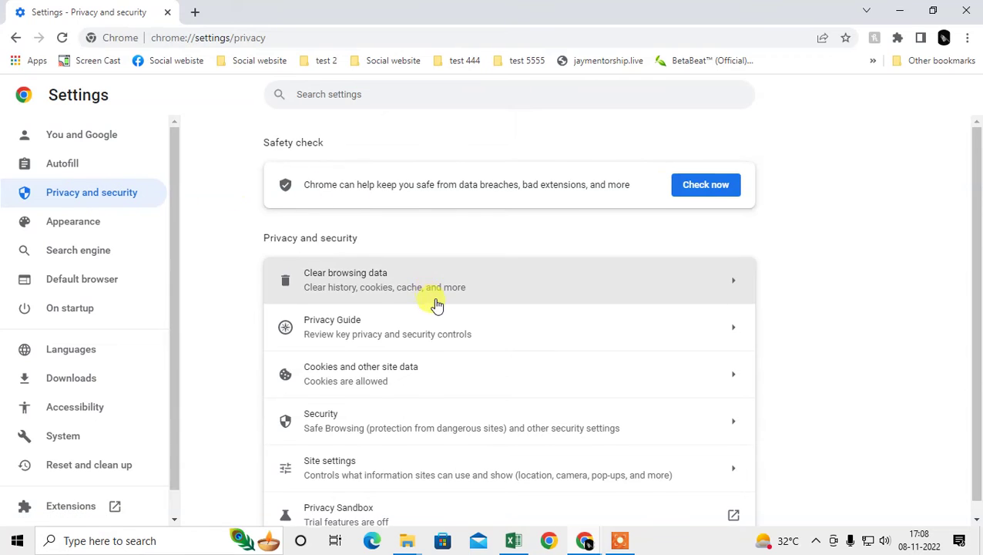
scroll(435, 305, "down", 1)
left_click(367, 463)
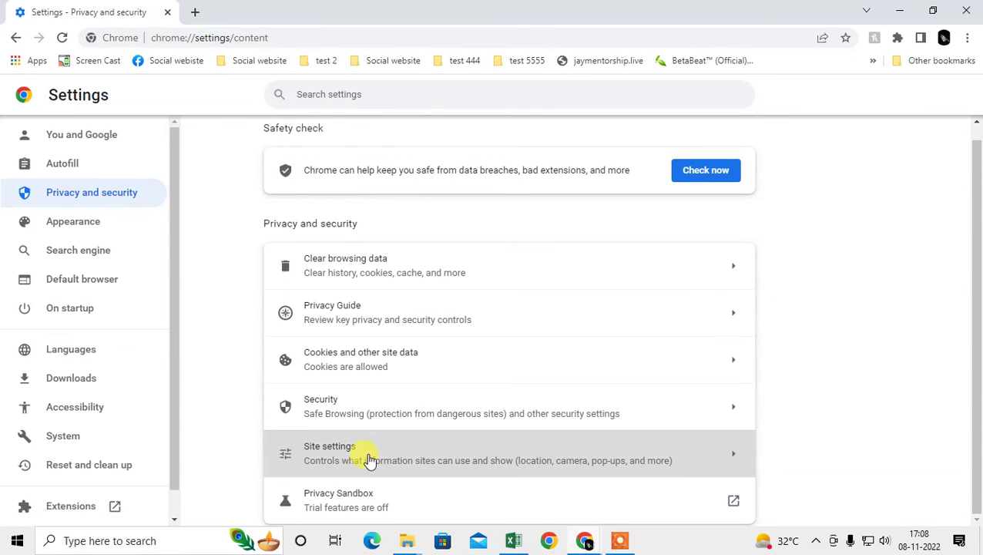
scroll(489, 344, "down", 5)
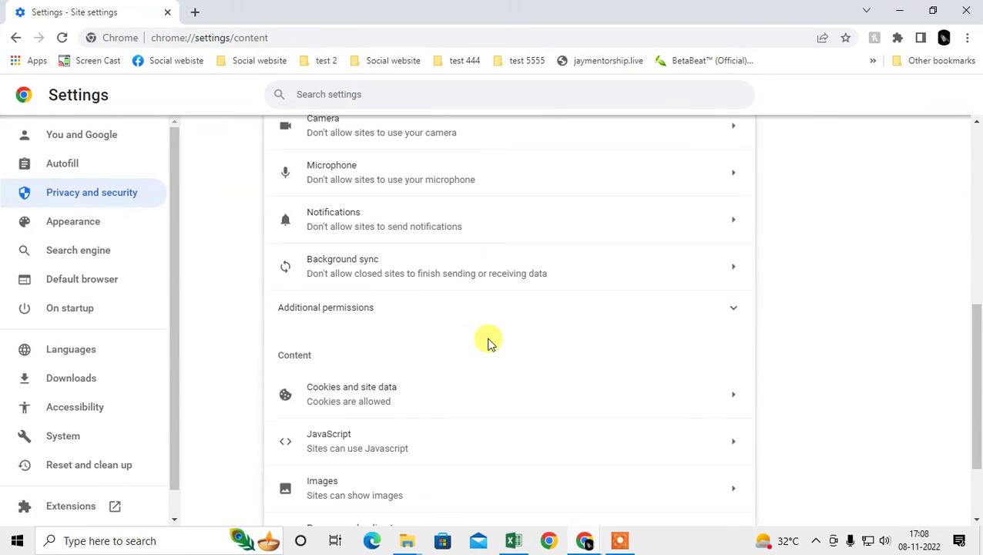
left_click(382, 222)
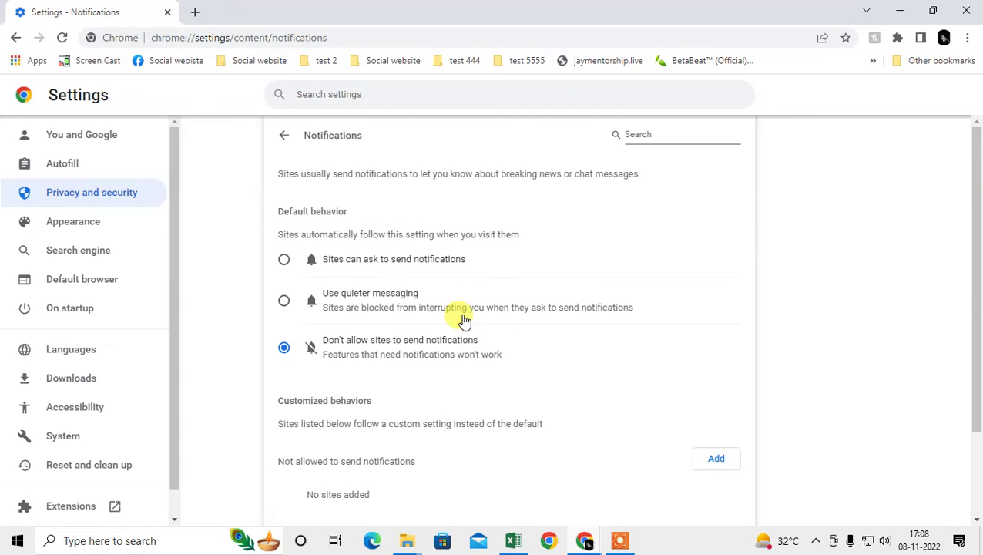
scroll(451, 334, "down", 1)
scroll(453, 332, "up", 1)
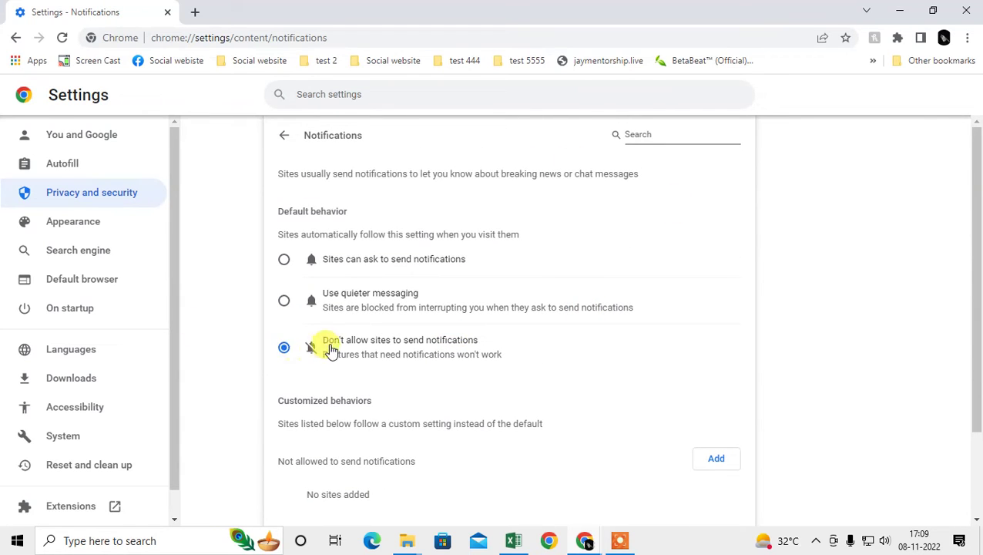
left_click(284, 348)
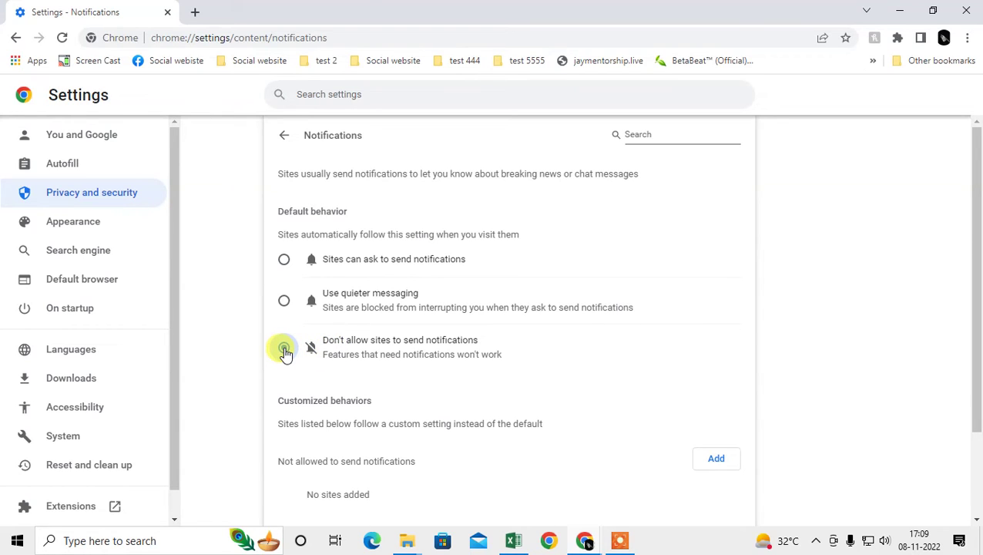
- Review the 'Allowed to send notifications' list, which shows no sites added
scroll(289, 350, "down", 2)
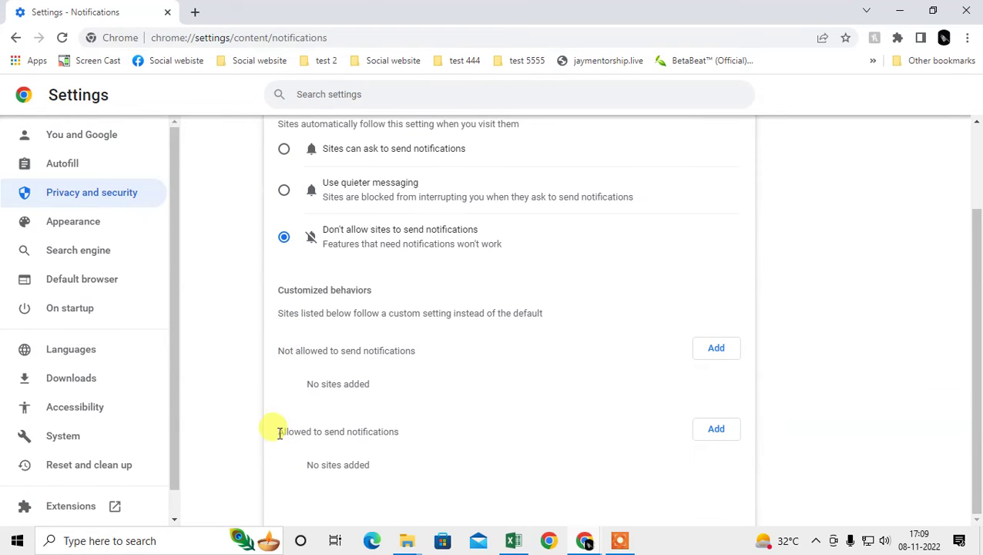
left_click_drag(279, 432, 402, 431)
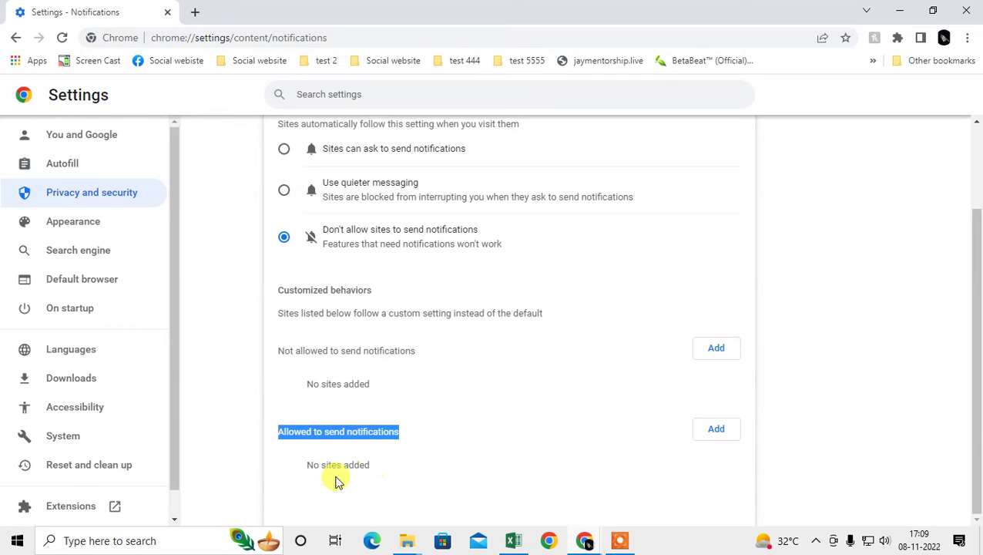
left_click_drag(306, 467, 376, 467)
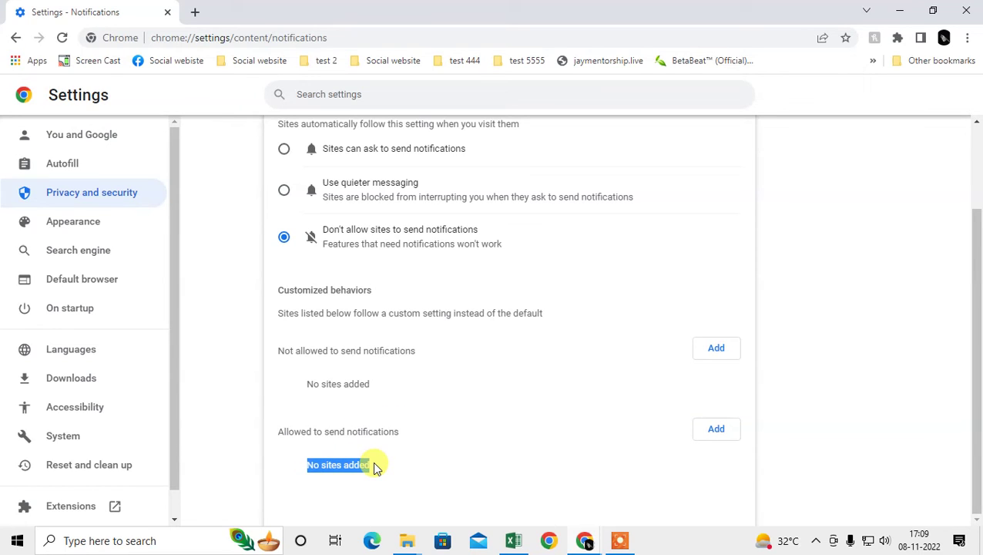
left_click_drag(308, 466, 395, 464)
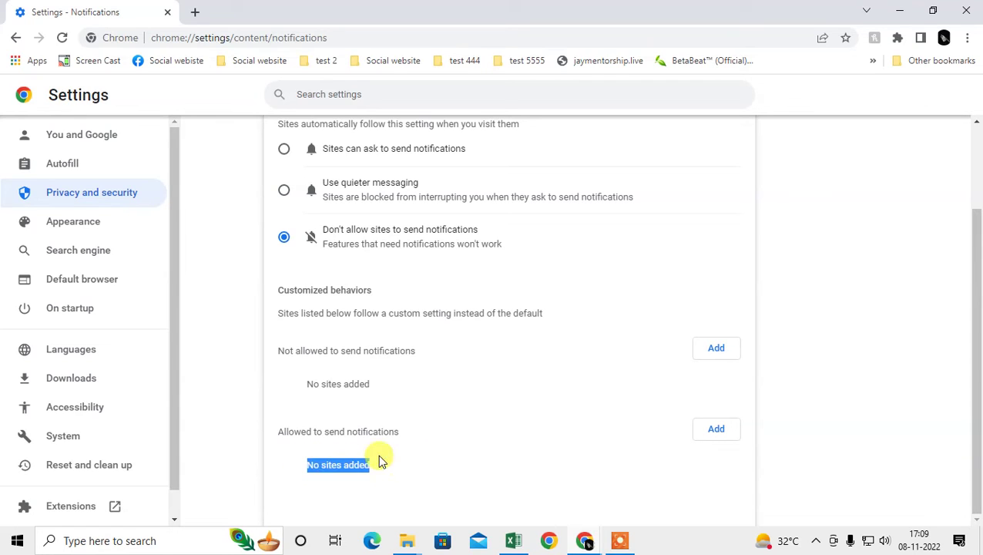
left_click(328, 465)
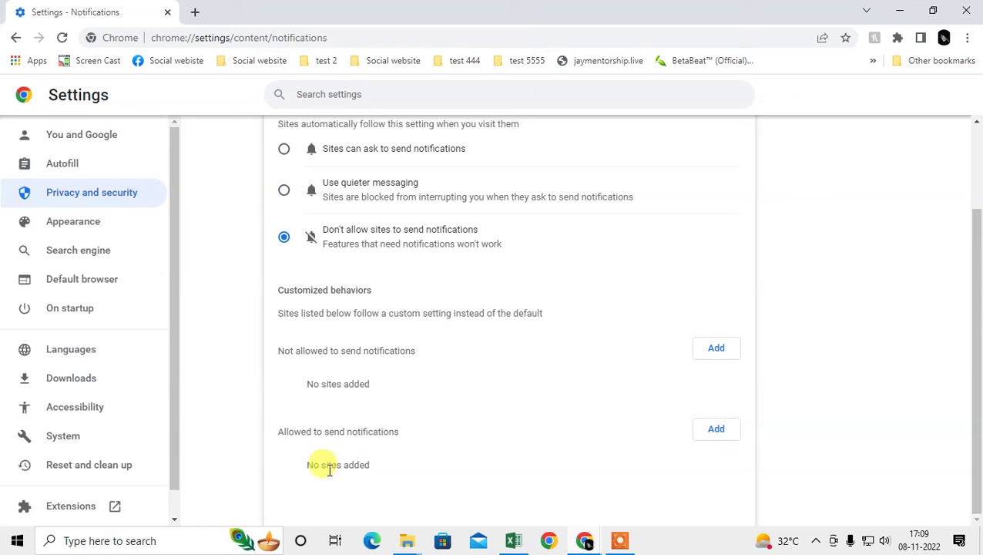
left_click_drag(278, 432, 673, 439)
- Add facebook.com to the sites allowed to send notifications
left_click(716, 429)
type("f")
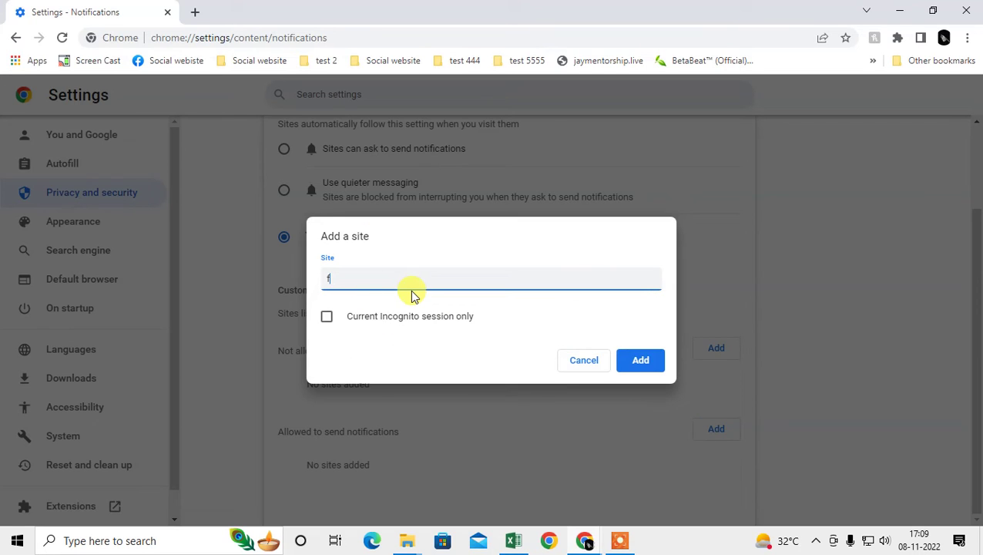
type("aceee")
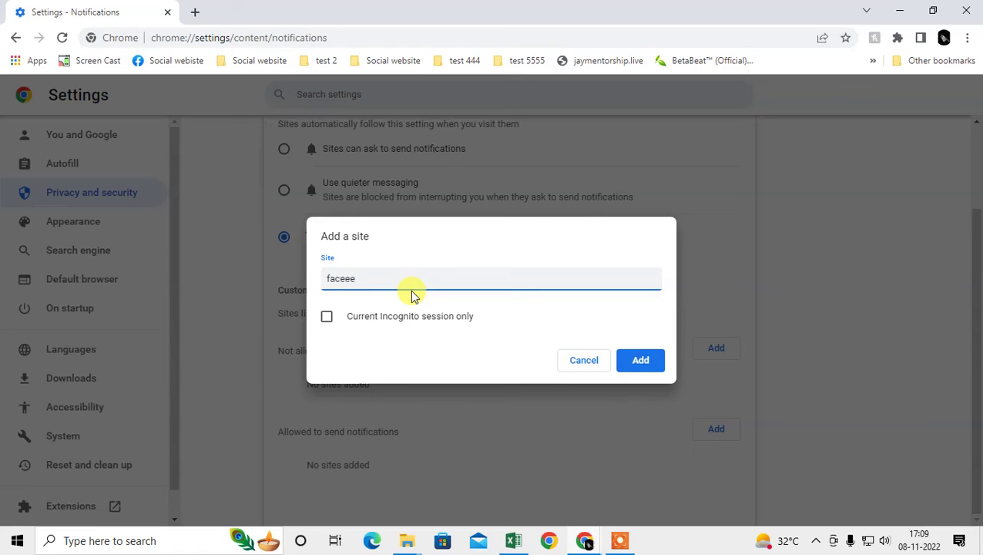
key("BackSpace")
key("BackSpace")
type("book")
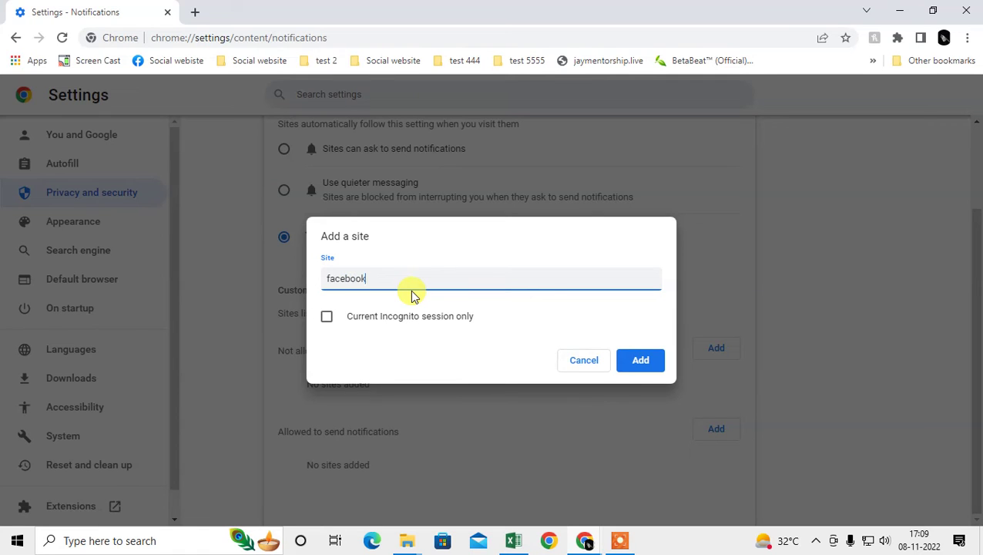
type(".com")
left_click(643, 360)
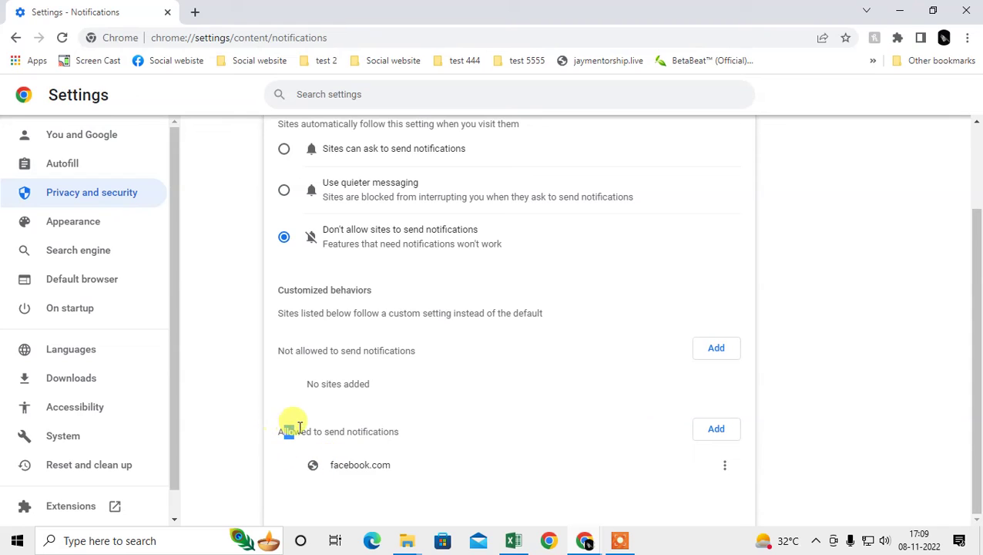
left_click_drag(285, 429, 373, 452)
left_click_drag(279, 433, 405, 433)
left_click_drag(304, 470, 410, 467)
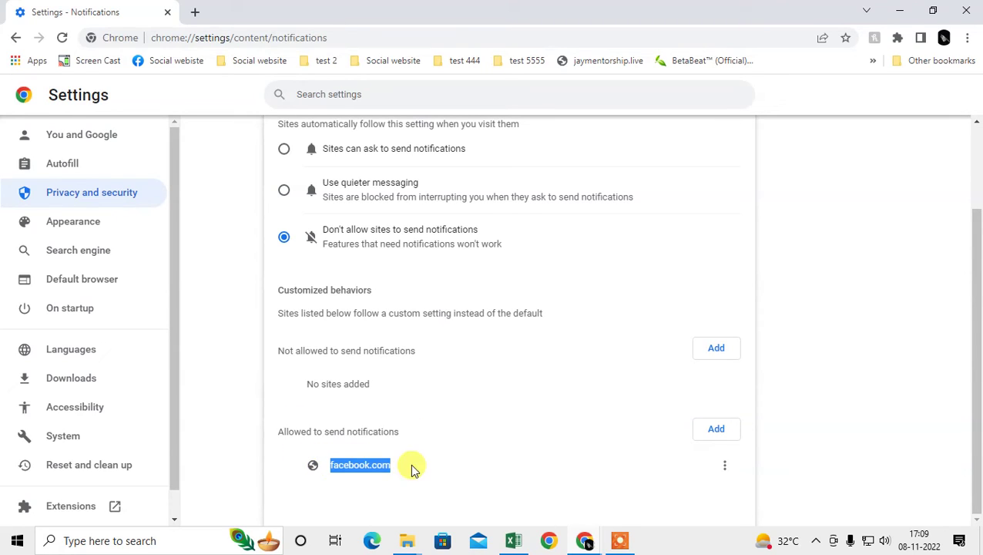
left_click_drag(280, 430, 412, 435)
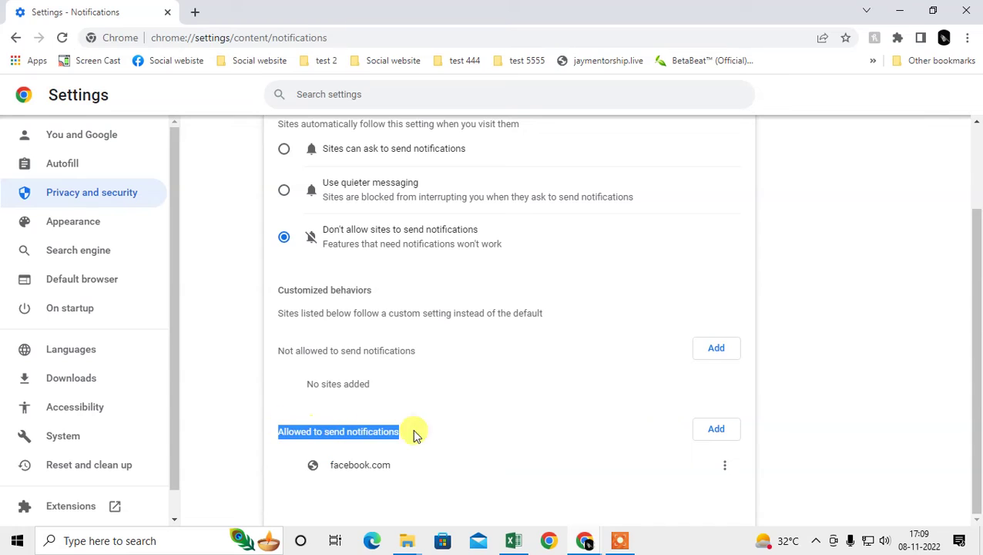
- Remove the facebook.com entry, leaving the allowed list empty
left_click(728, 466)
left_click(676, 463)
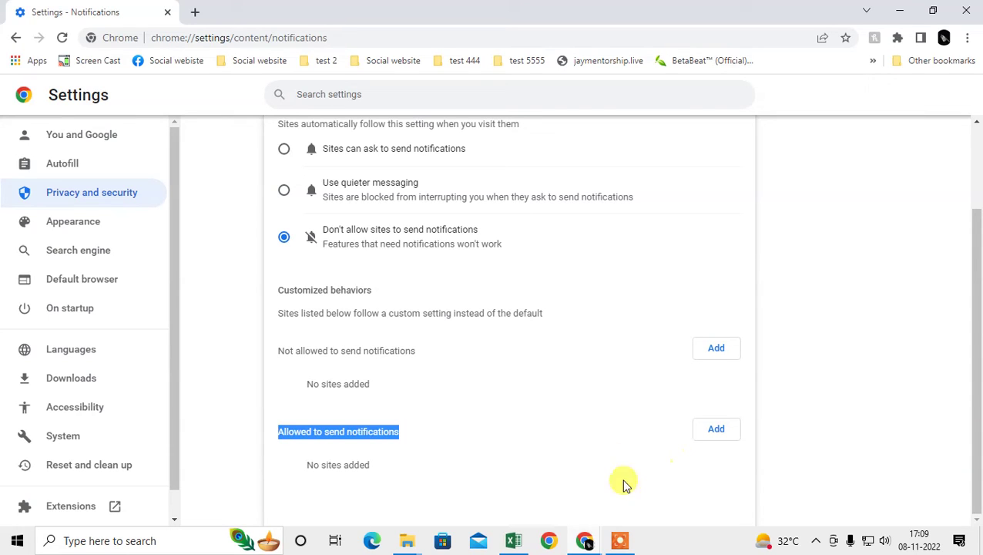
left_click_drag(305, 467, 410, 466)
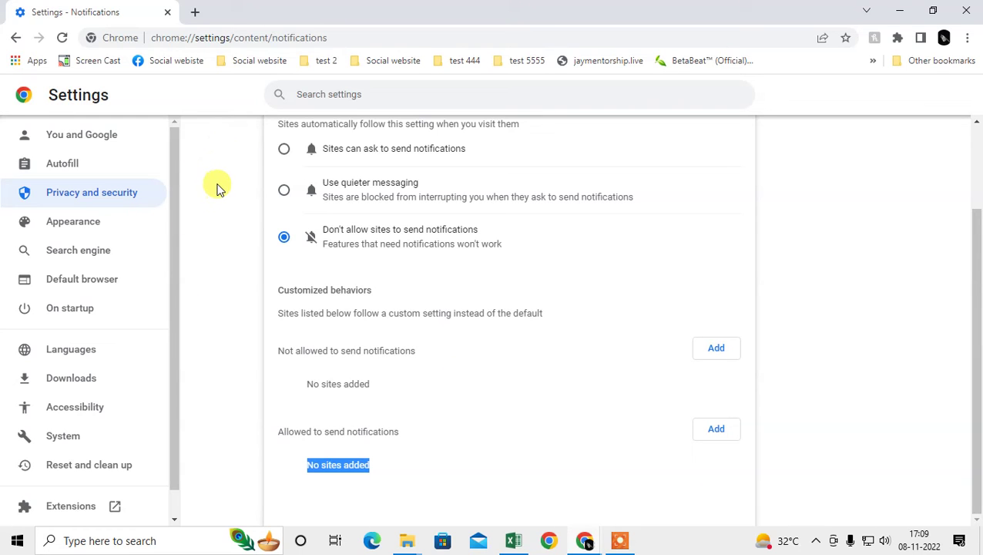
left_click_drag(171, 219, 182, 329)
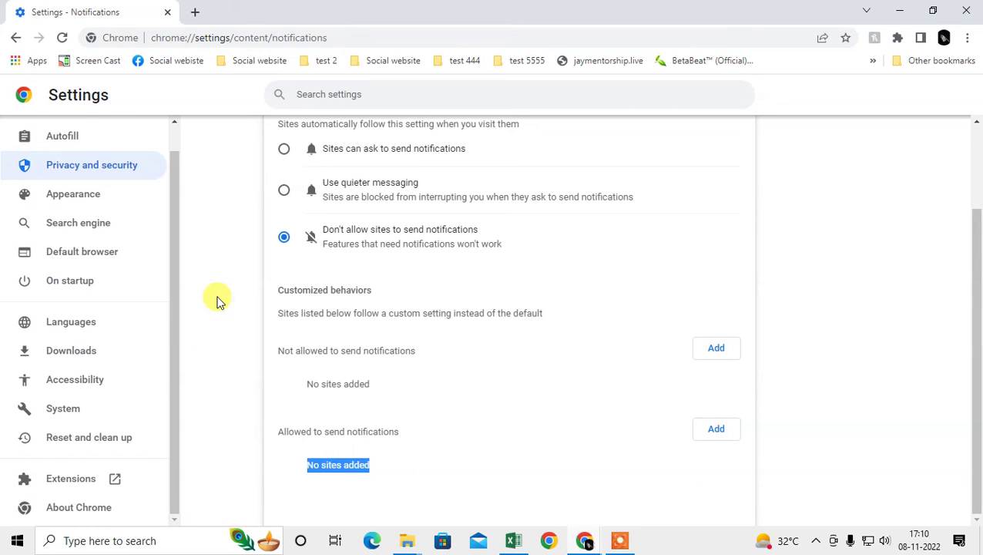
- Navigate the Settings sidebar to the Reset and clean up section
scroll(217, 300, "up", 2)
left_click(77, 138)
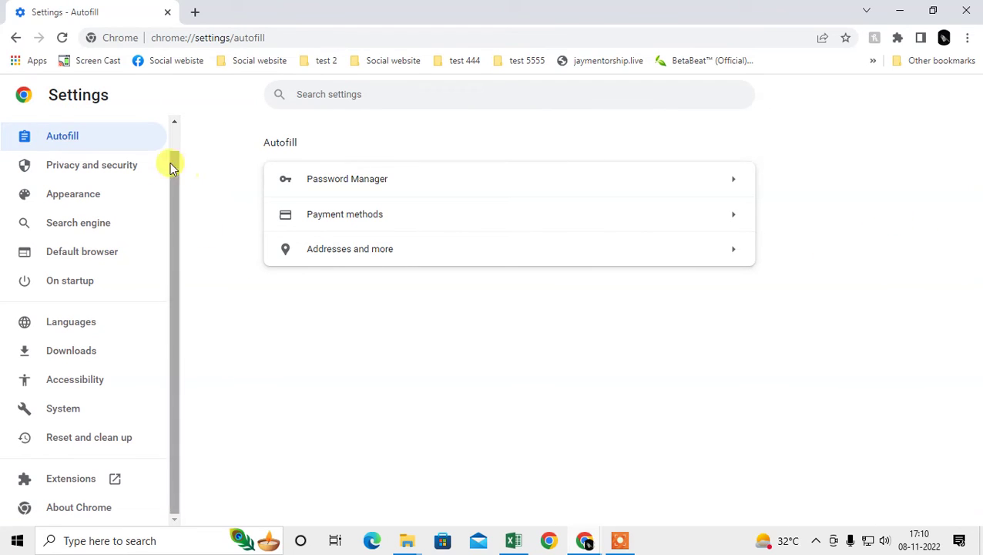
left_click(60, 138)
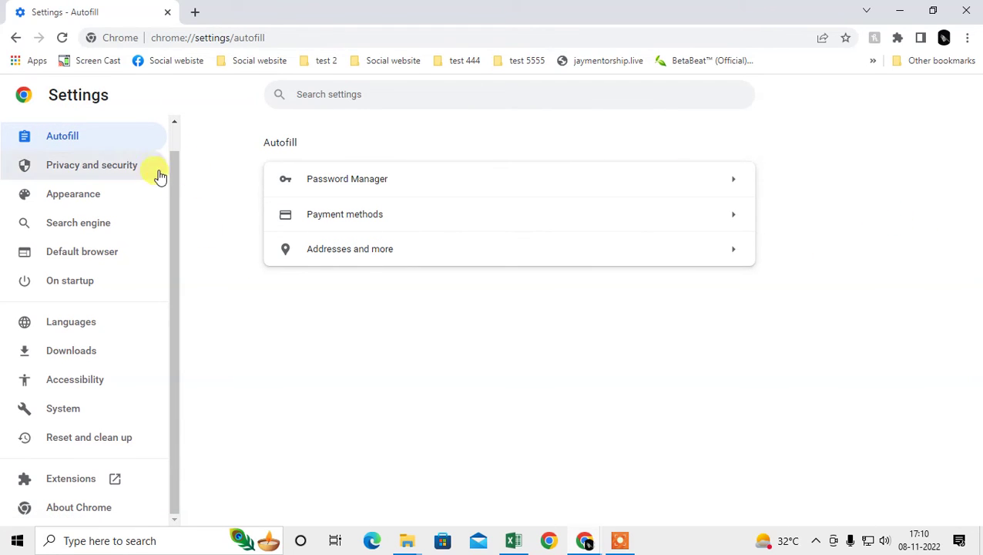
scroll(77, 166, "up", 1)
left_click(58, 137)
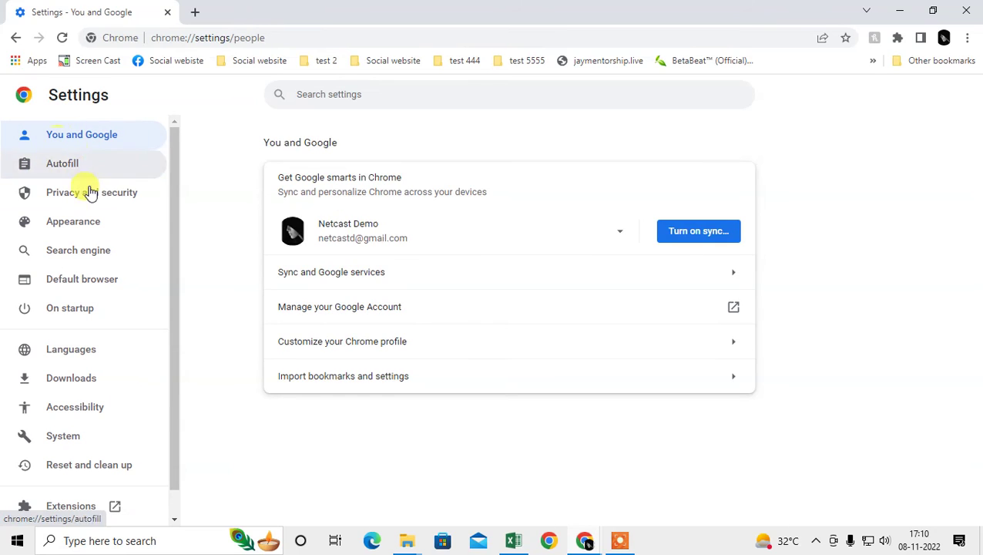
scroll(108, 359, "down", 1)
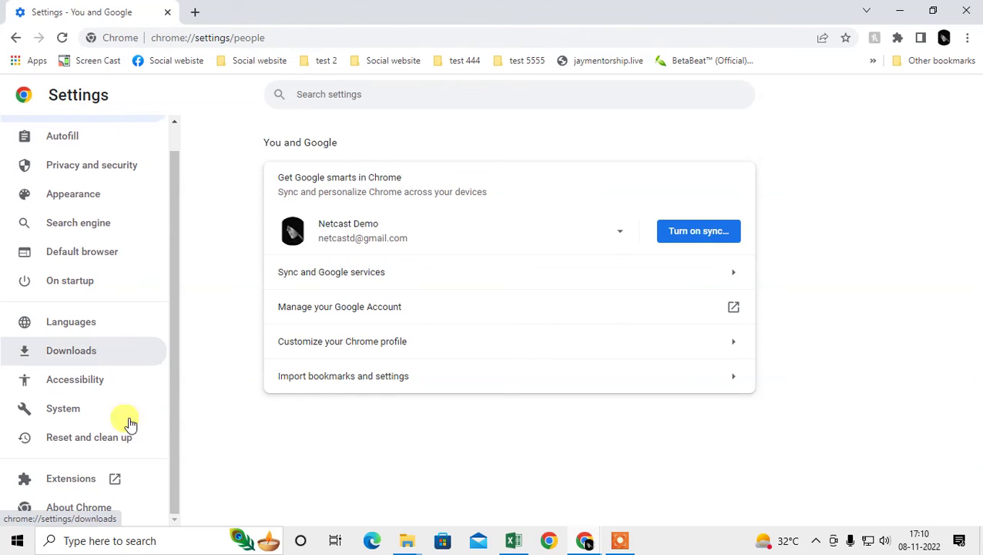
left_click(94, 439)
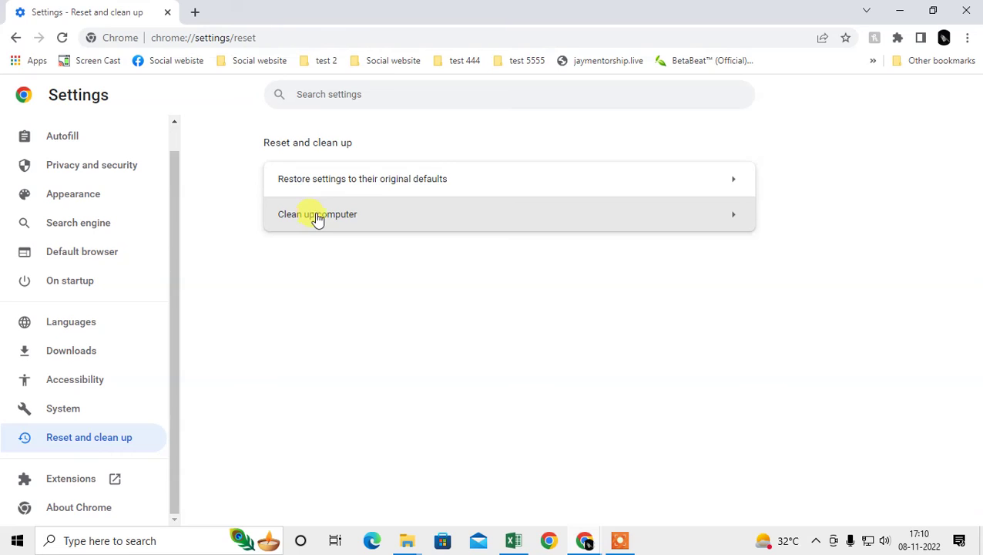
- Review the restore-defaults confirmation, cancel it, and go to Clean up computer
left_click(576, 188)
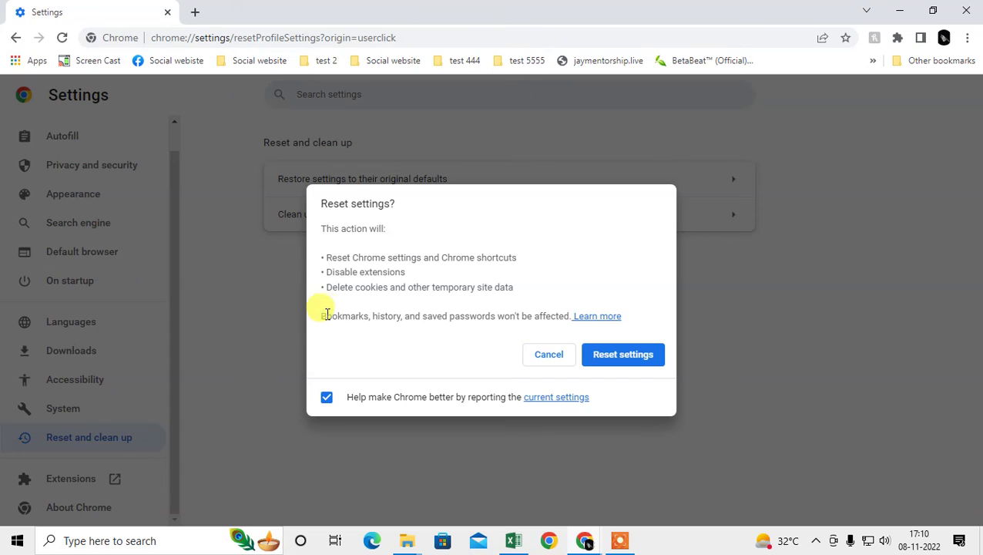
left_click_drag(322, 312, 509, 315)
left_click(361, 259)
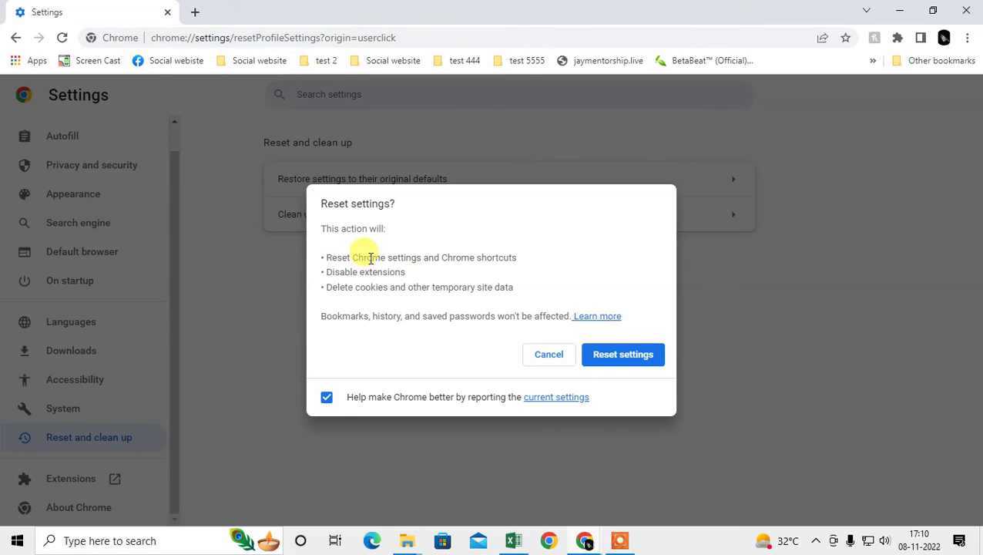
left_click_drag(324, 256, 454, 256)
left_click_drag(480, 259, 517, 259)
left_click_drag(325, 271, 520, 293)
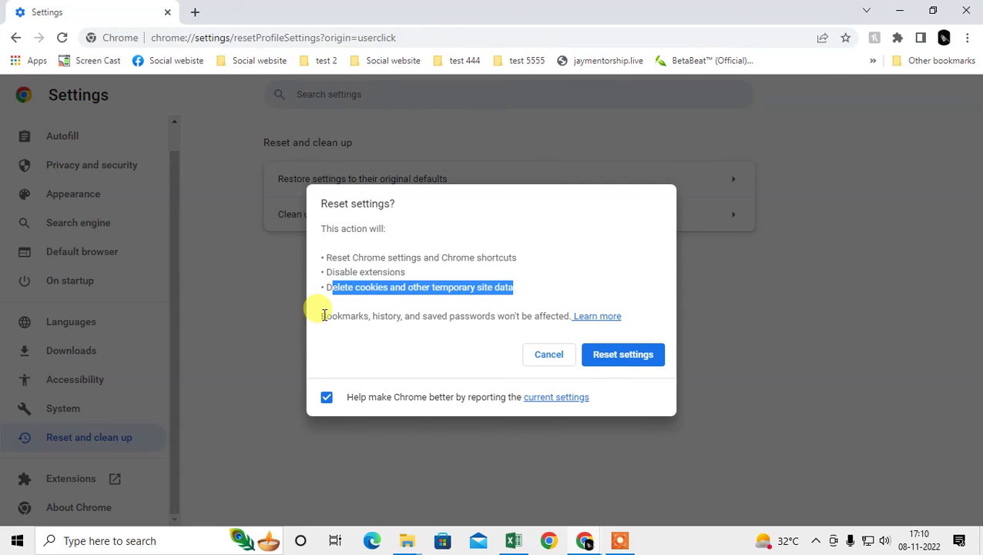
left_click_drag(321, 316, 510, 316)
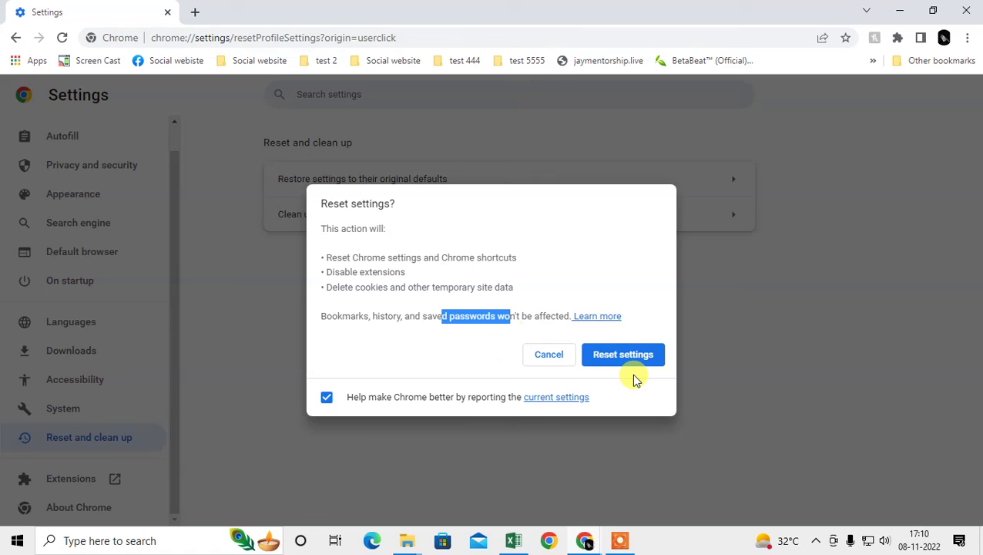
left_click(548, 354)
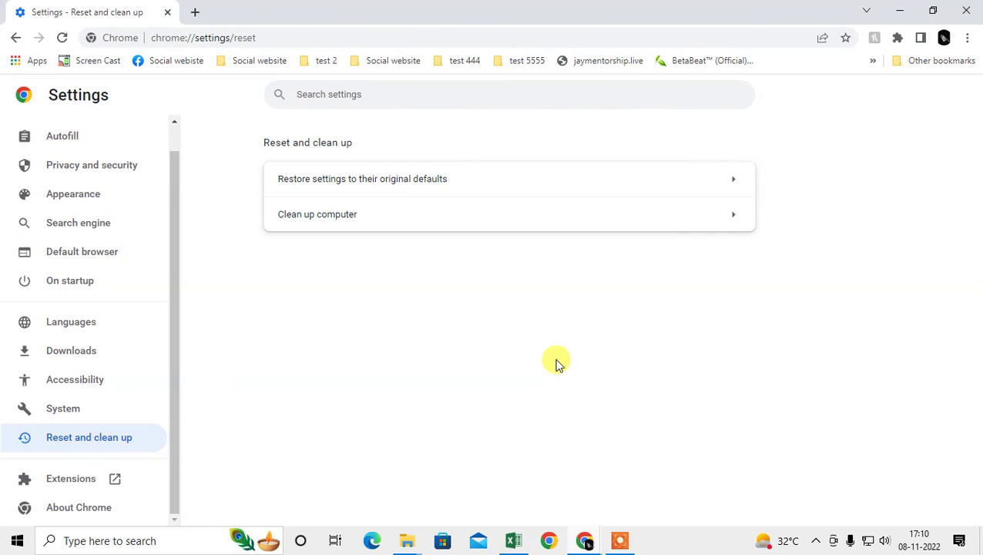
left_click(425, 229)
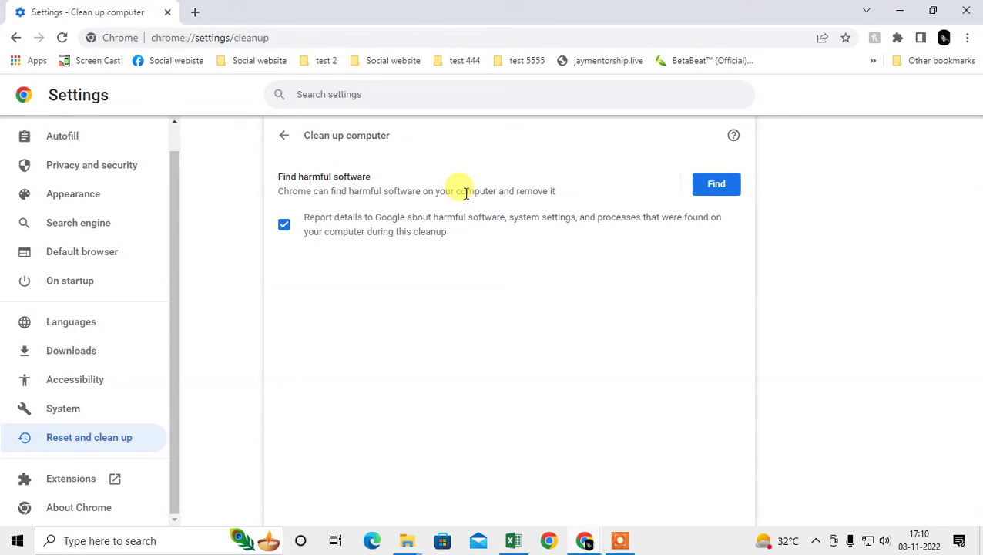
- Start the Find harmful software scan on the Clean up computer page
left_click_drag(445, 191, 493, 189)
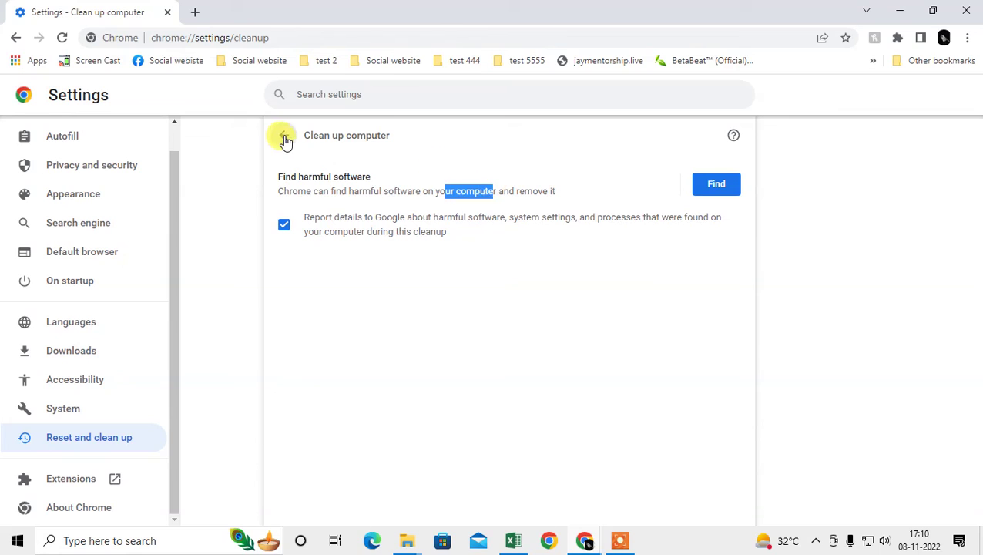
left_click(717, 189)
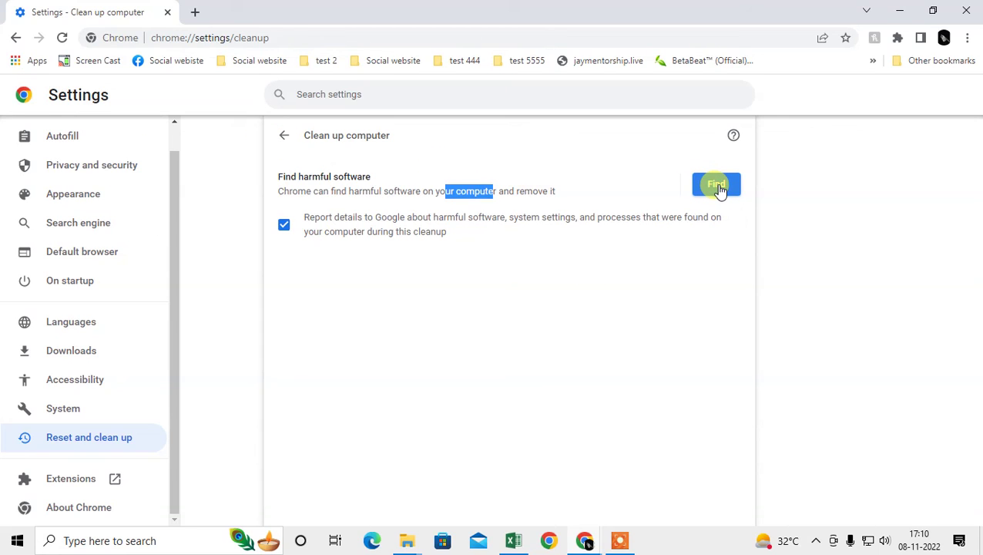